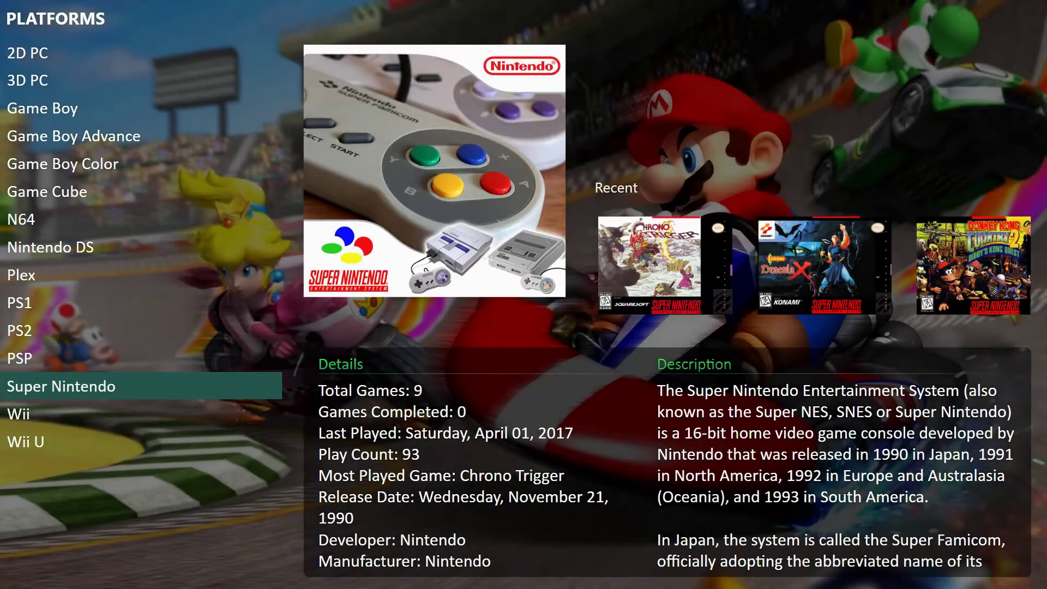
- Exit Big Box to return to the desktop and the LaunchBox forums page
{"action": "key", "text": "Escape"}
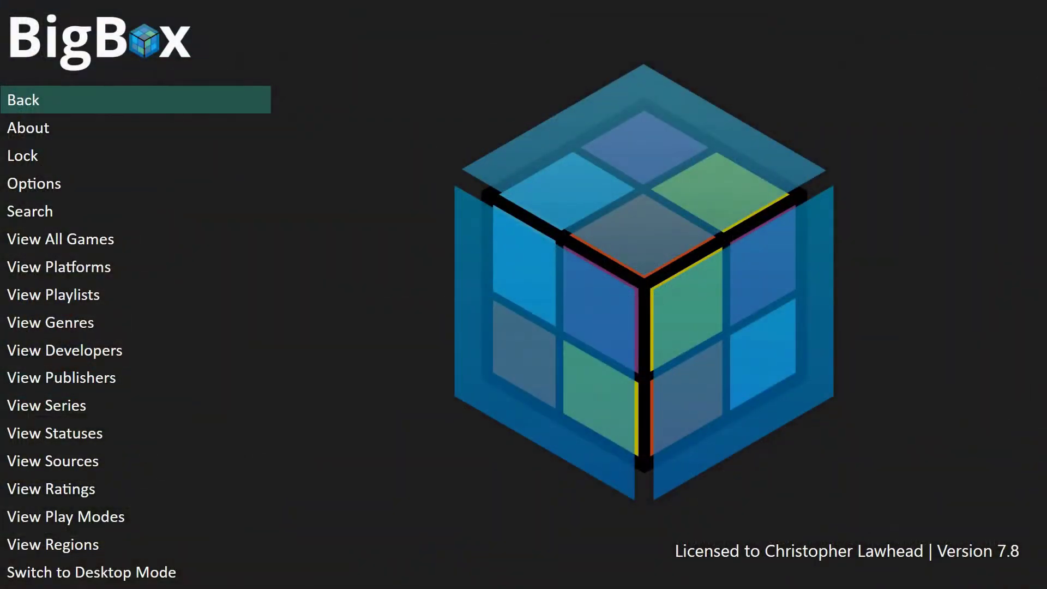
{"action": "key", "text": "Up"}
{"action": "key", "text": "Return"}
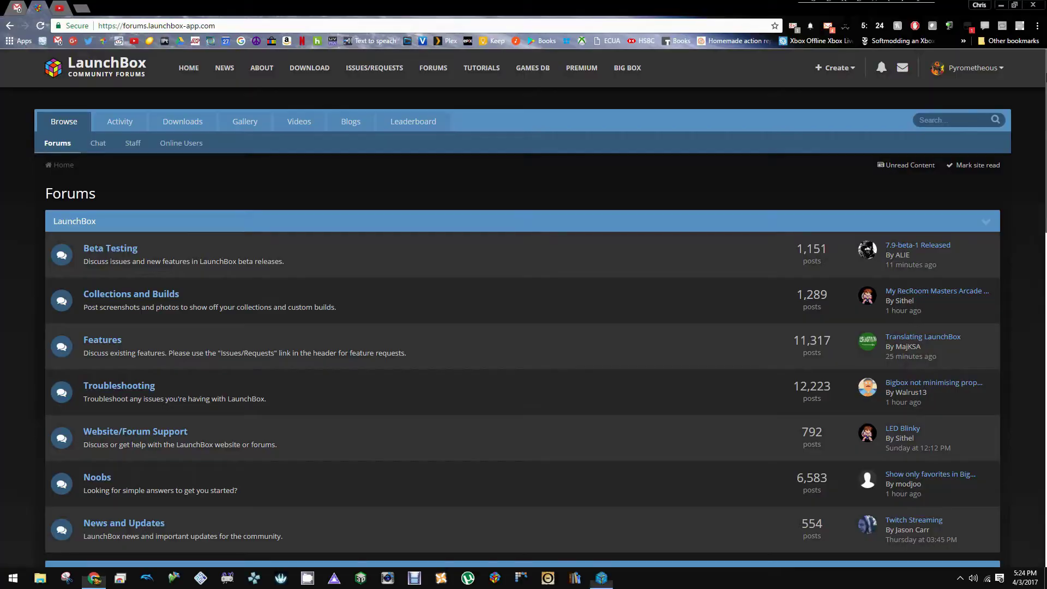
- In the LaunchBox forums' downloads, browse Big Box Startup Videos and open the Gamecube Style Startup Video For Bigbox page
{"action": "left_click_drag", "start_coordinate": [216, 25], "coordinate": [93, 34]}
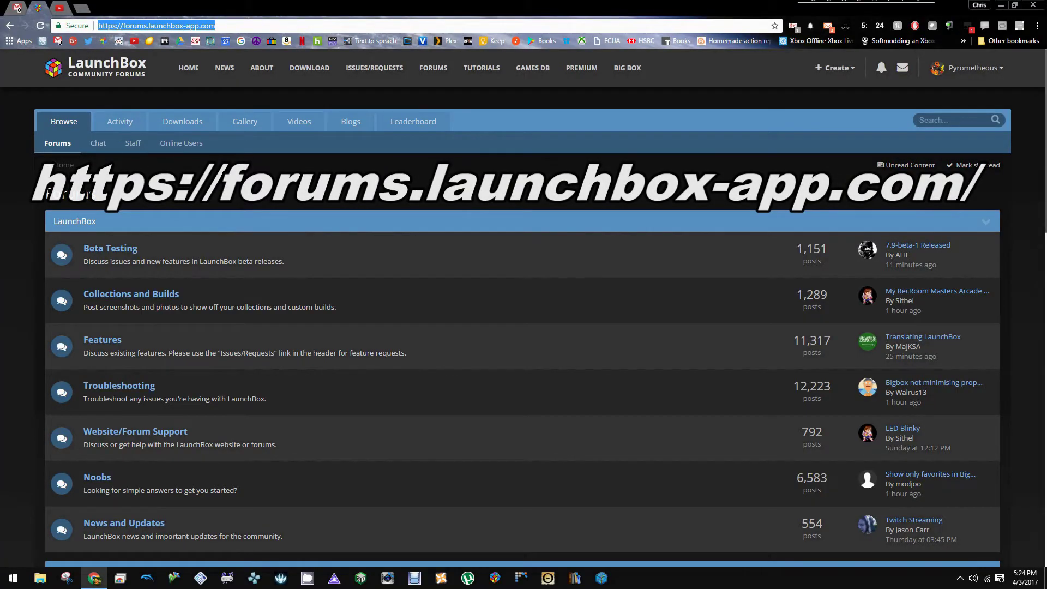
{"action": "left_click", "coordinate": [194, 179]}
{"action": "left_click", "coordinate": [190, 125]}
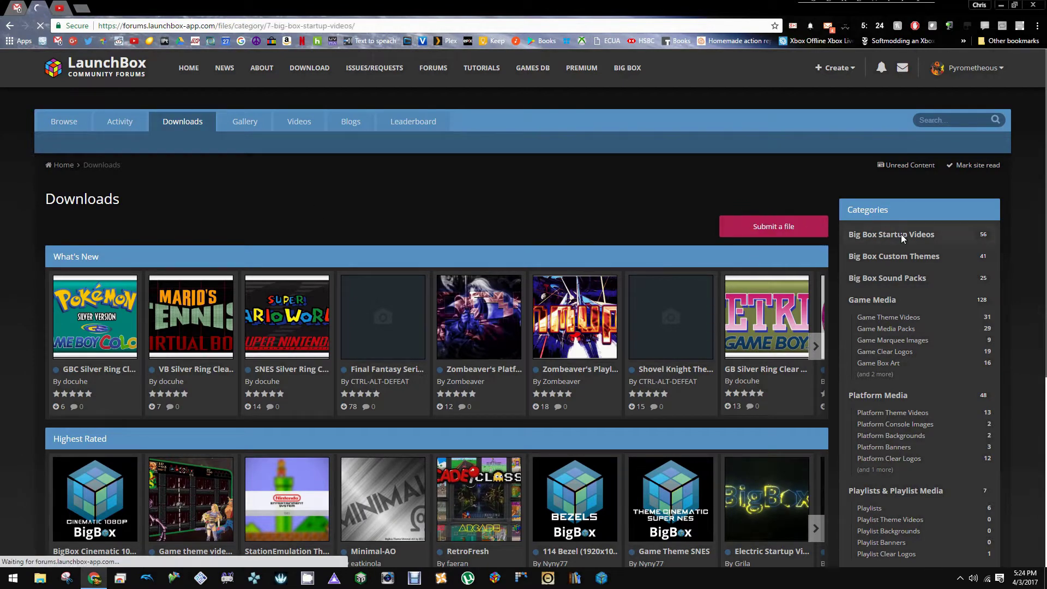
{"action": "scroll", "coordinate": [593, 216], "scroll_direction": "down", "scroll_amount": 2}
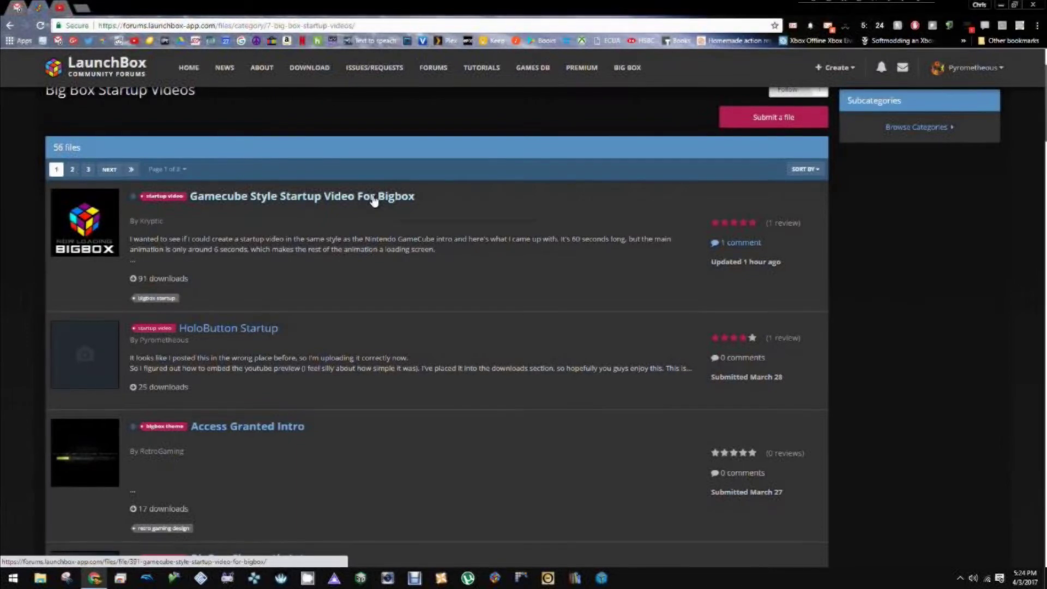
{"action": "left_click", "coordinate": [374, 200]}
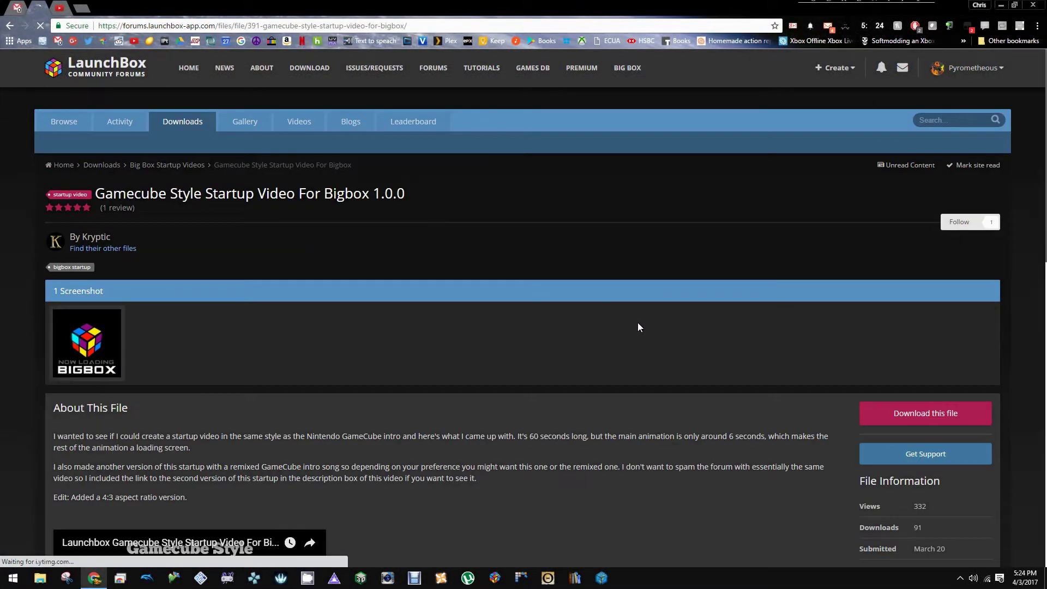
- Download Startup_(16-9_Aspect_Ratio).mp4 and save it to the BigBox Mods Intro folder
{"action": "scroll", "coordinate": [638, 325], "scroll_direction": "down", "scroll_amount": 4}
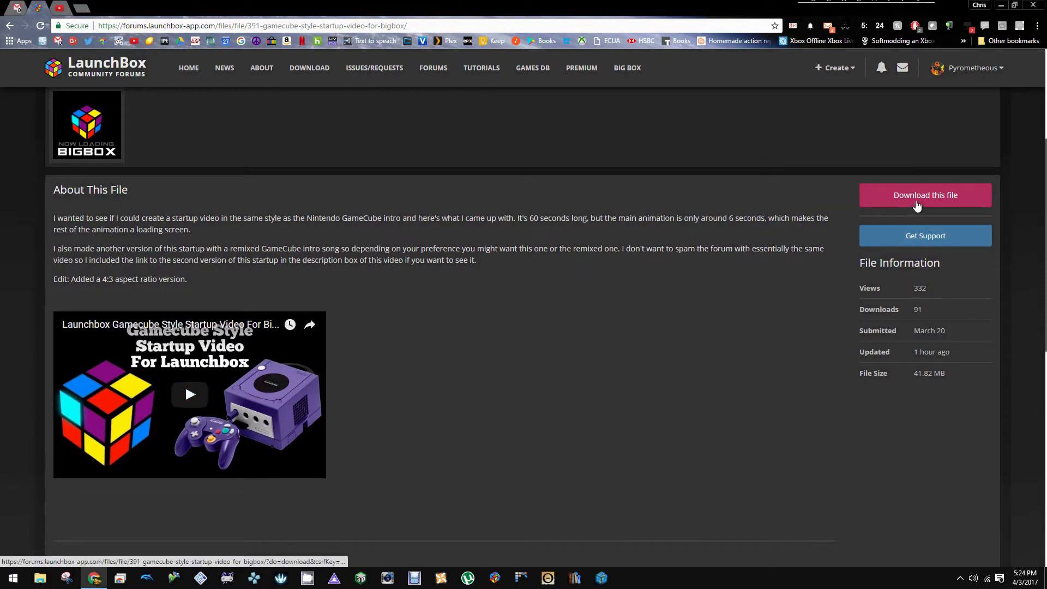
{"action": "left_click", "coordinate": [918, 202]}
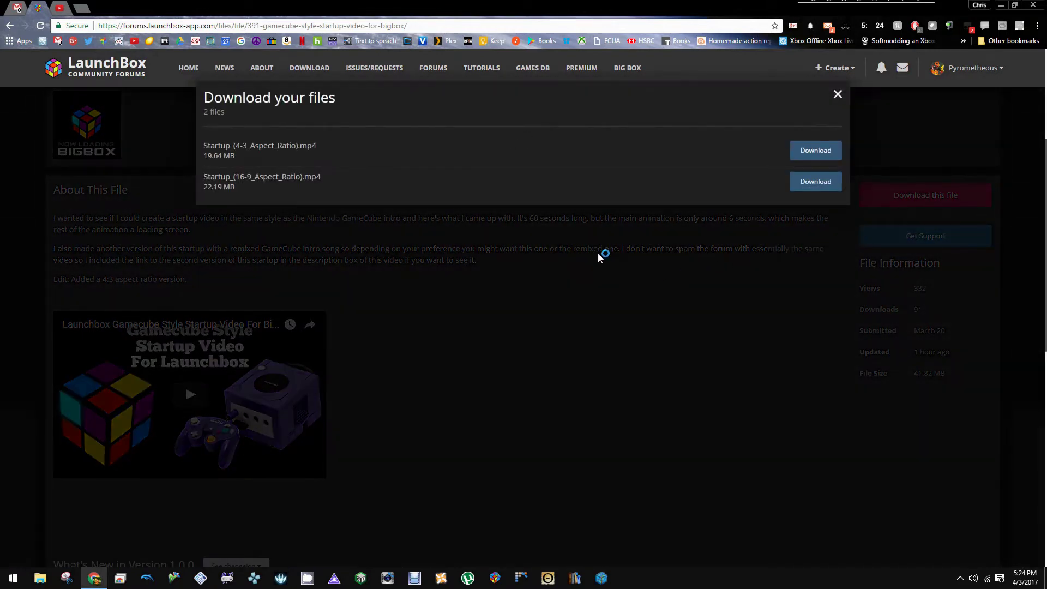
{"action": "scroll", "coordinate": [632, 281], "scroll_direction": "up", "scroll_amount": 2}
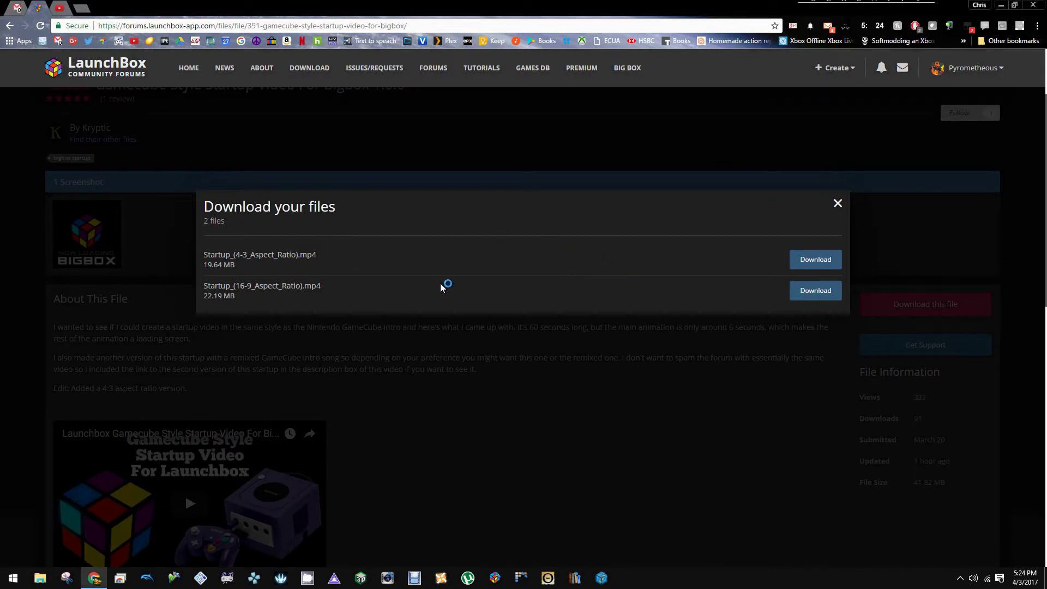
{"action": "left_click", "coordinate": [807, 297]}
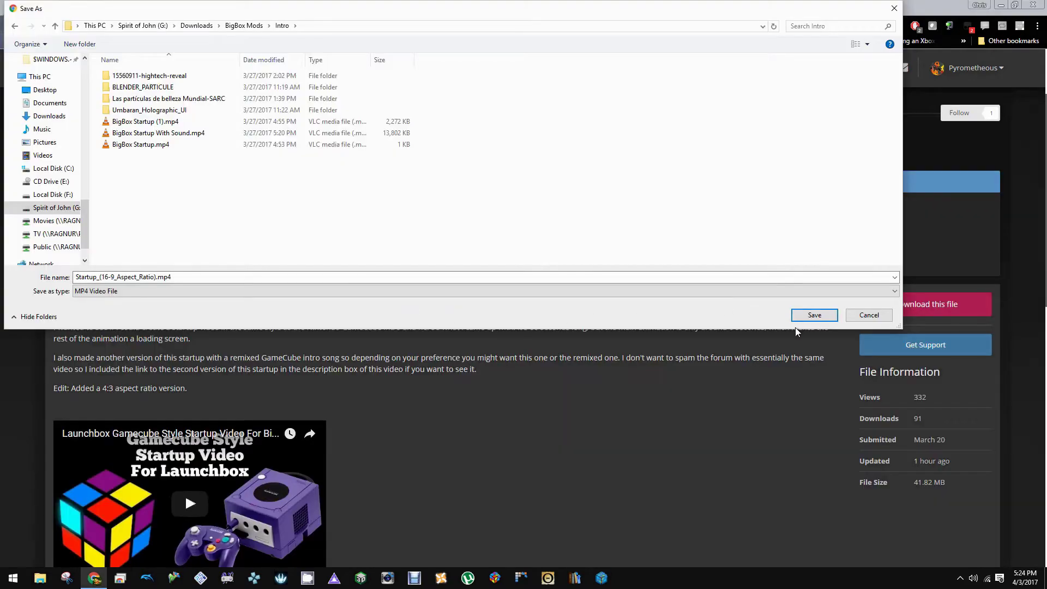
{"action": "left_click", "coordinate": [814, 316]}
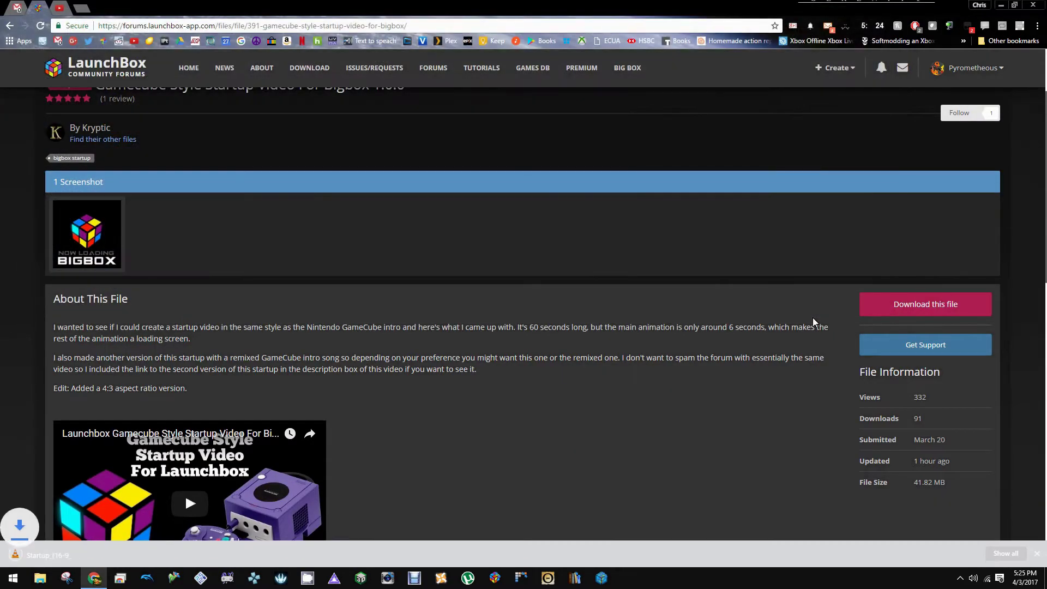
- Show the downloaded video in its folder and arrange that window side by side with the LaunchBox Videos folder
{"action": "left_click", "coordinate": [113, 553]}
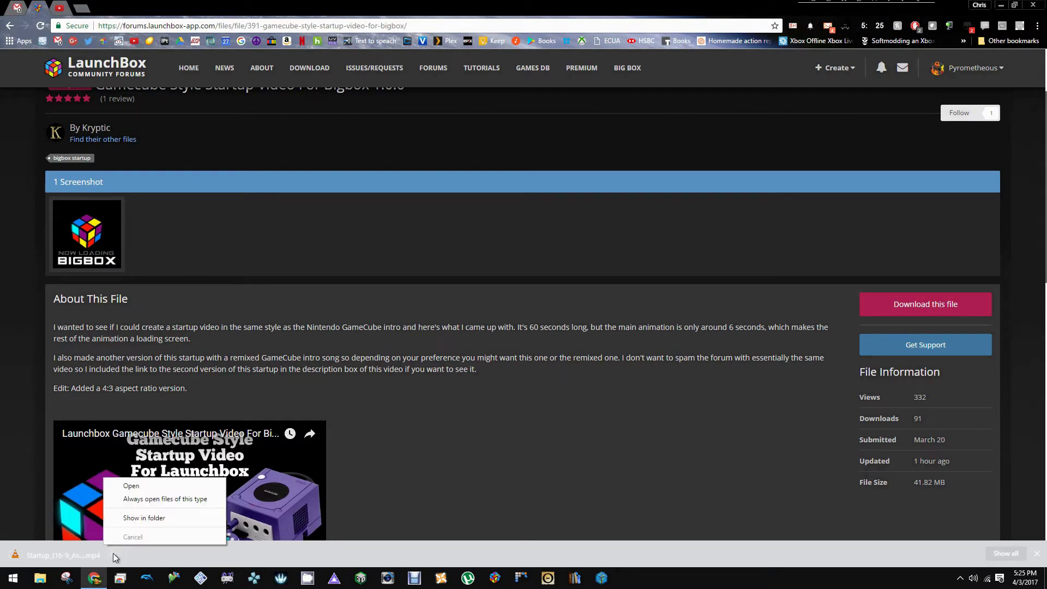
{"action": "left_click", "coordinate": [130, 518]}
{"action": "left_click_drag", "start_coordinate": [469, 39], "coordinate": [1043, 141]}
{"action": "left_click", "coordinate": [178, 254]}
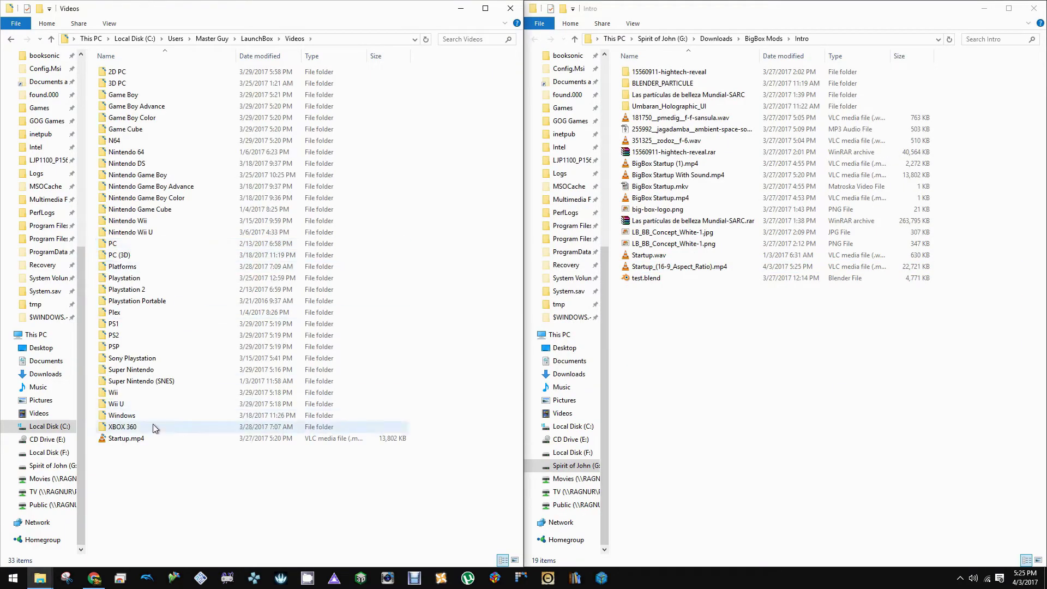
- Rename the existing Startup.mp4 in the LaunchBox Videos folder as Startup.mp4.OLD, accepting the extension change
{"action": "left_click", "coordinate": [143, 438]}
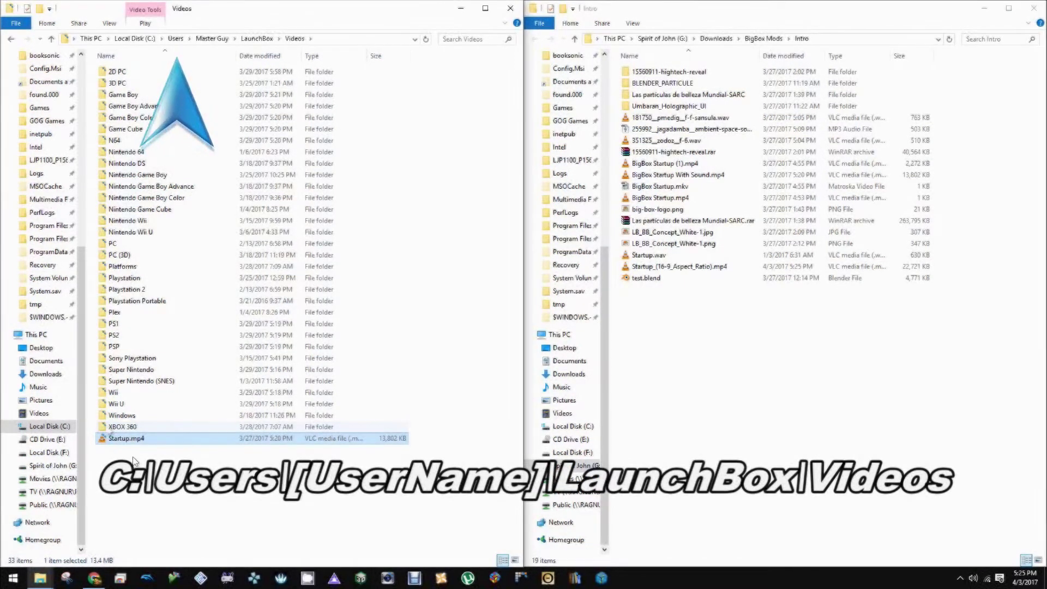
{"action": "left_click", "coordinate": [147, 440]}
{"action": "left_click", "coordinate": [148, 439]}
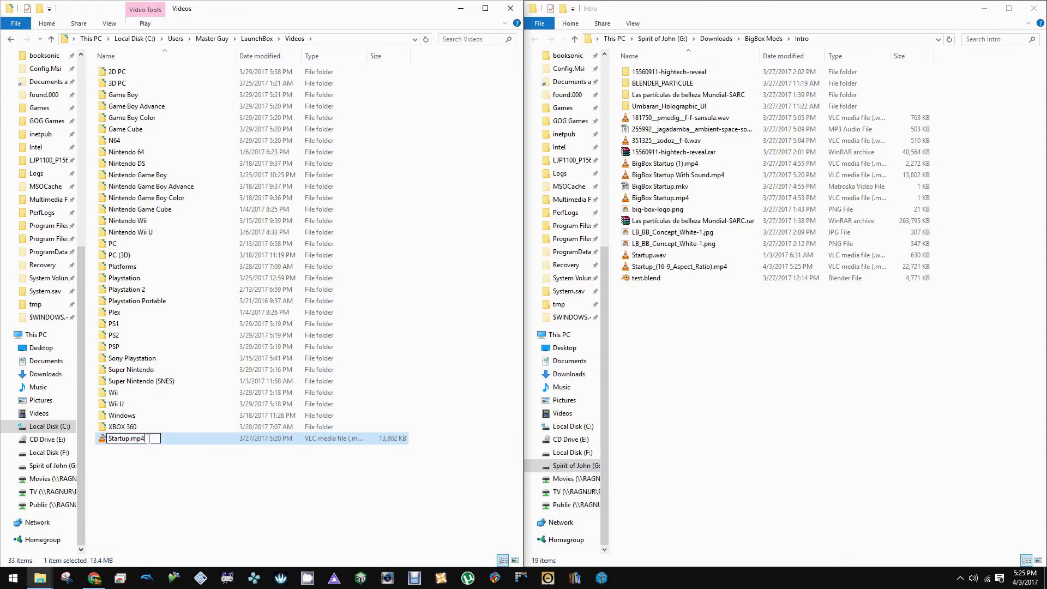
{"action": "type", "text": ".OLD"}
{"action": "key", "text": "Return"}
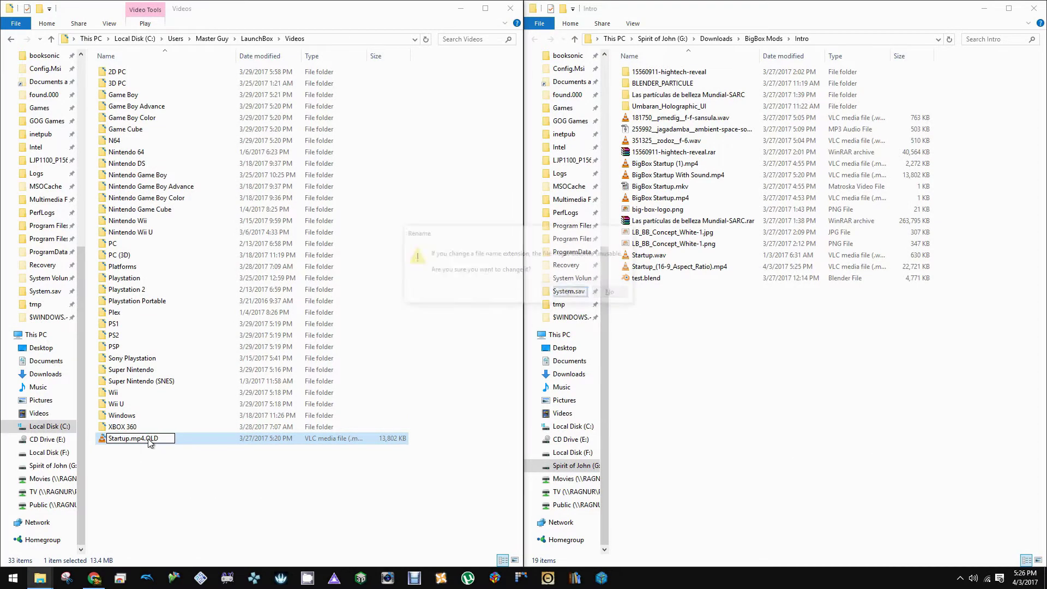
{"action": "key", "text": "Return"}
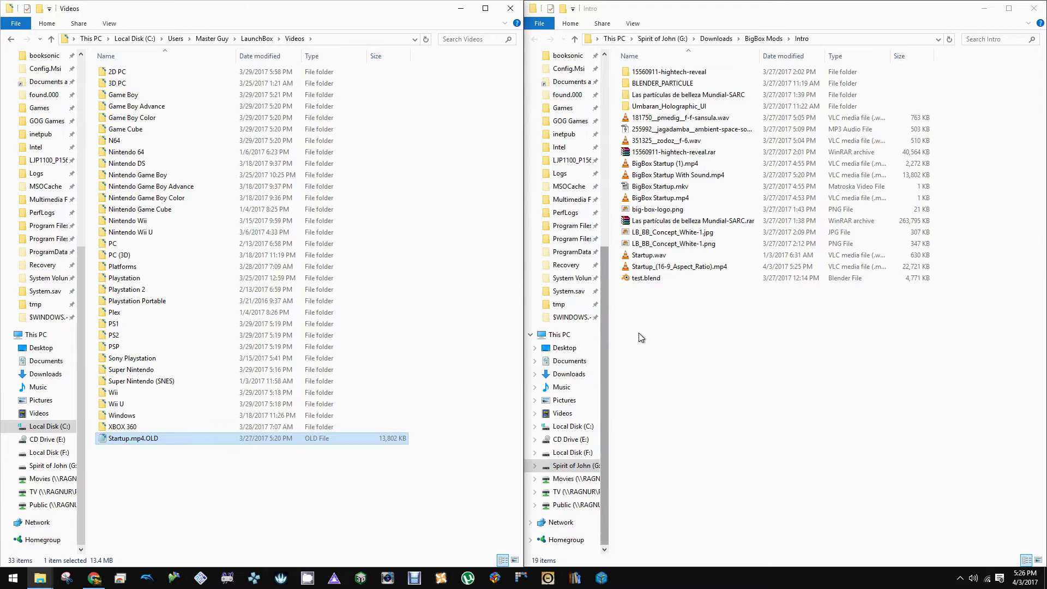
- Copy Startup_(16-9_Aspect_Ratio).mp4 from the Intro folder into the LaunchBox Videos folder
{"action": "left_click", "coordinate": [695, 268]}
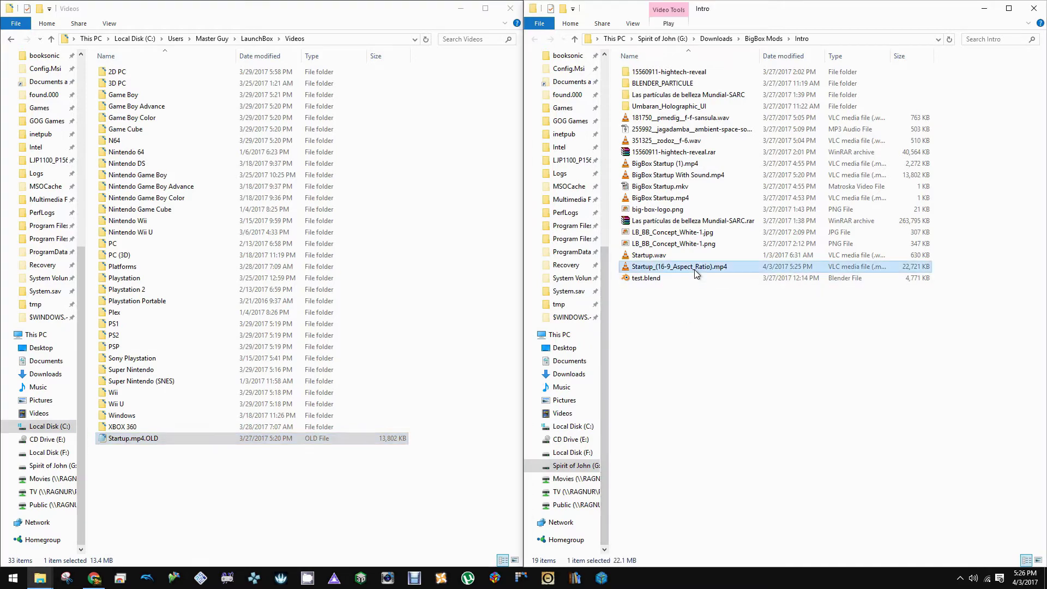
{"action": "right_click", "coordinate": [695, 271]}
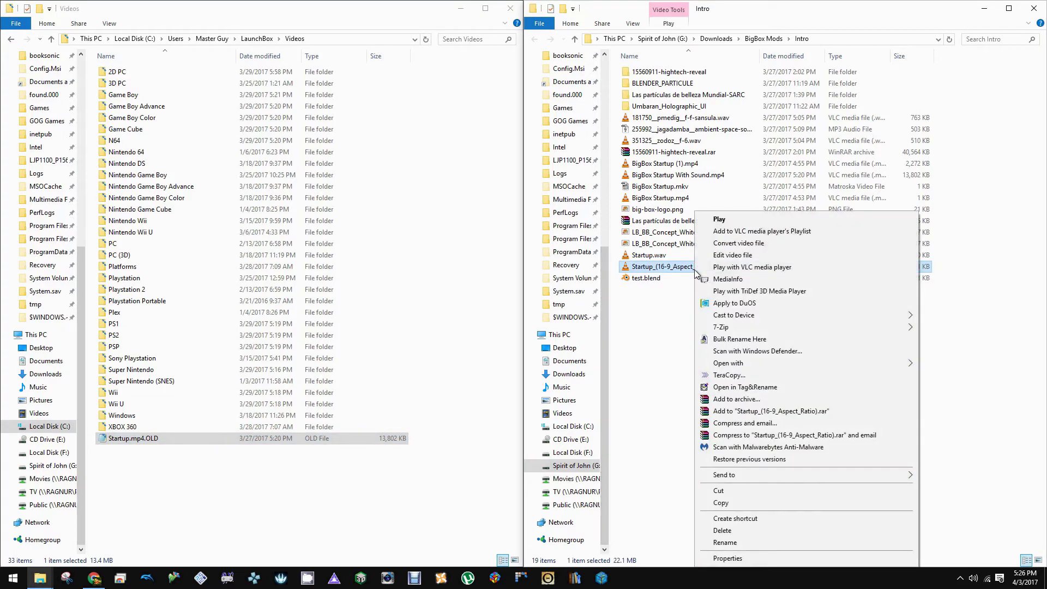
{"action": "left_click", "coordinate": [735, 502]}
{"action": "right_click", "coordinate": [268, 469]}
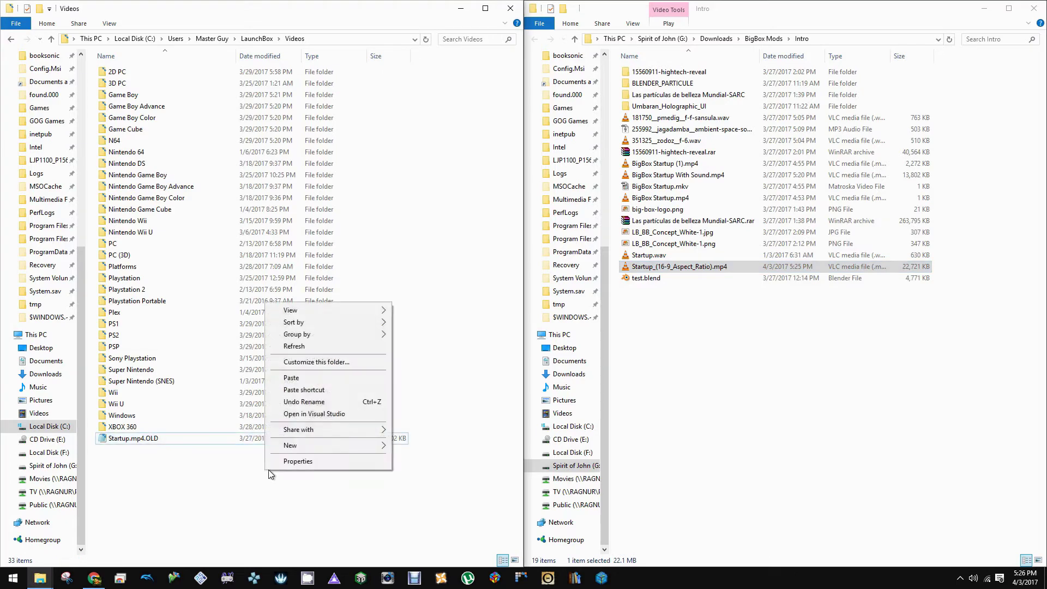
{"action": "left_click", "coordinate": [283, 377]}
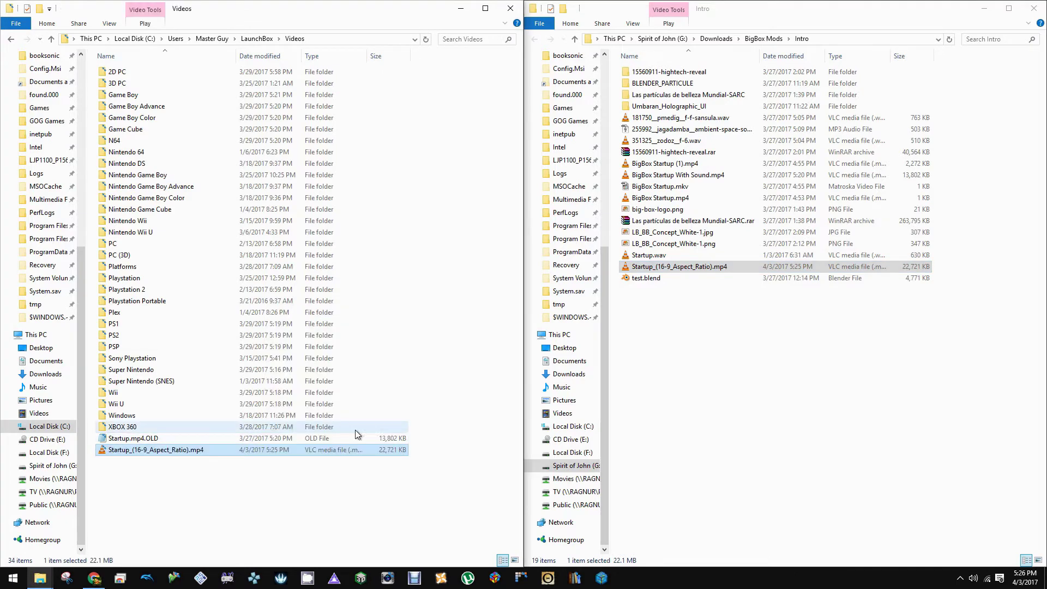
- Rename the copied 16-9 video in the LaunchBox Videos folder as Startup.mp4
{"action": "left_click", "coordinate": [167, 454]}
{"action": "left_click_drag", "start_coordinate": [131, 452], "coordinate": [182, 455]}
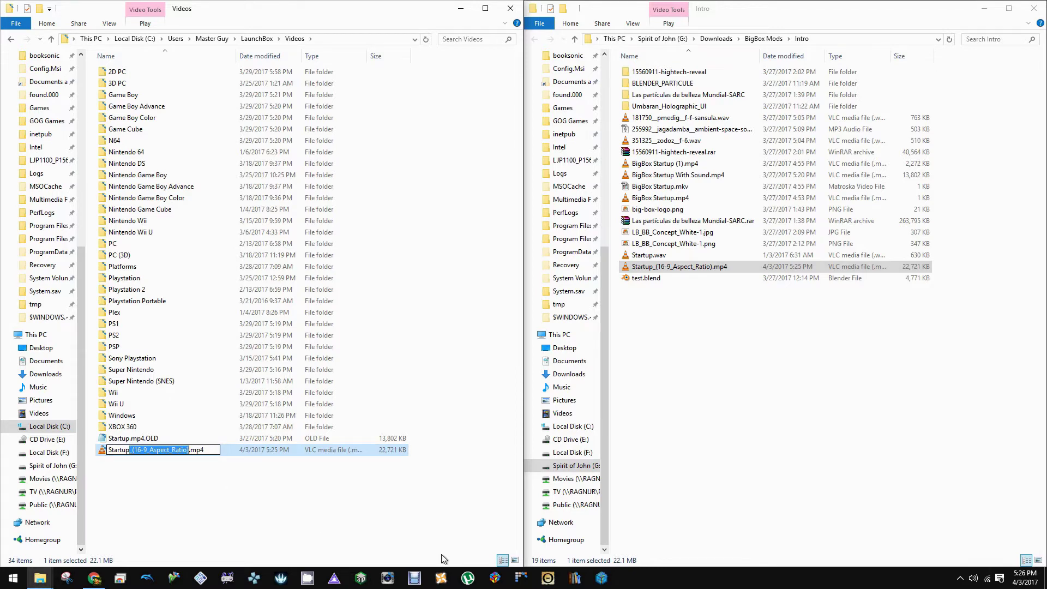
{"action": "key", "text": "BackSpace"}
{"action": "left_click", "coordinate": [323, 513]}
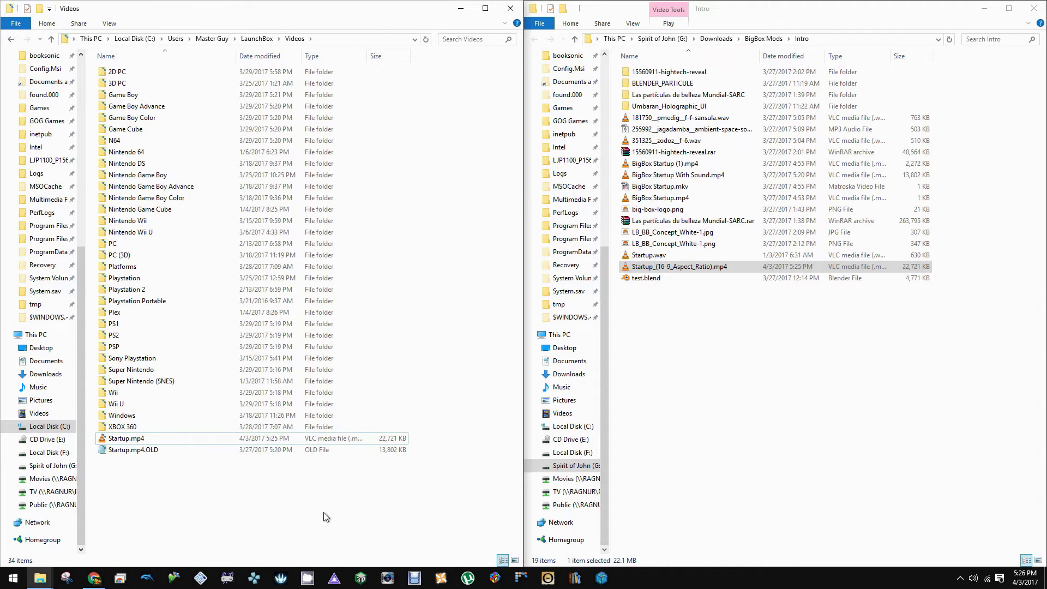
- Launch Big Box again and open its General options
{"action": "left_click", "coordinate": [505, 581]}
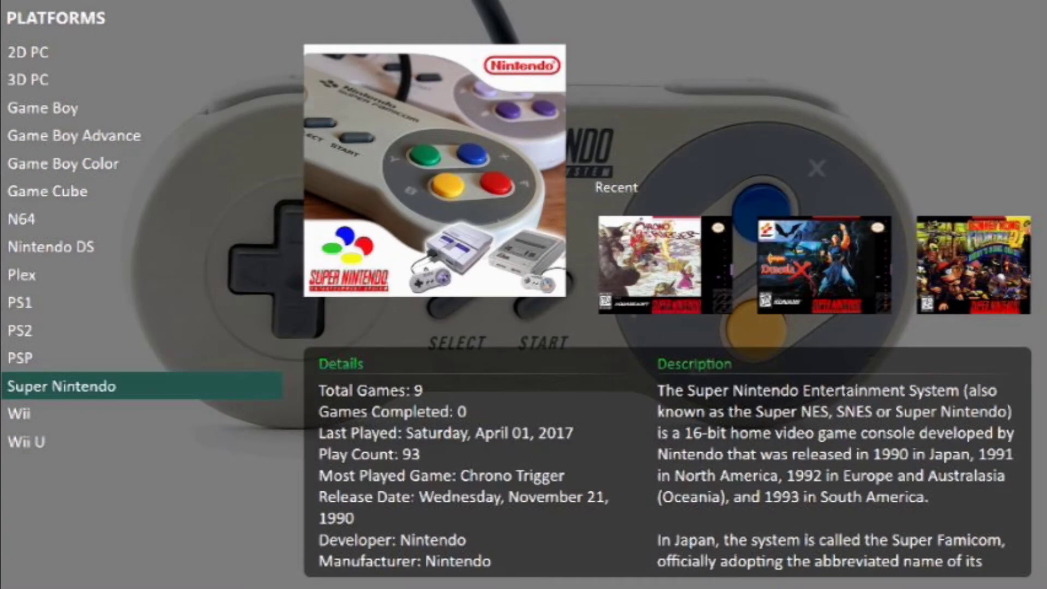
{"action": "key", "text": "Escape"}
{"action": "key", "text": "Down"}
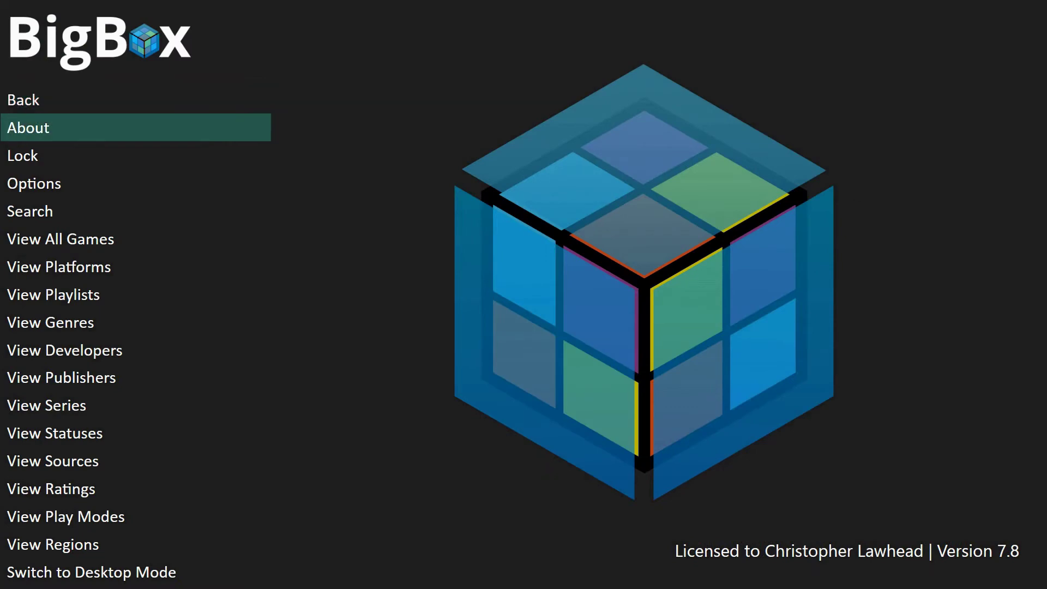
{"action": "key", "text": "Down"}
{"action": "key", "text": "Down"}
{"action": "key", "text": "Return"}
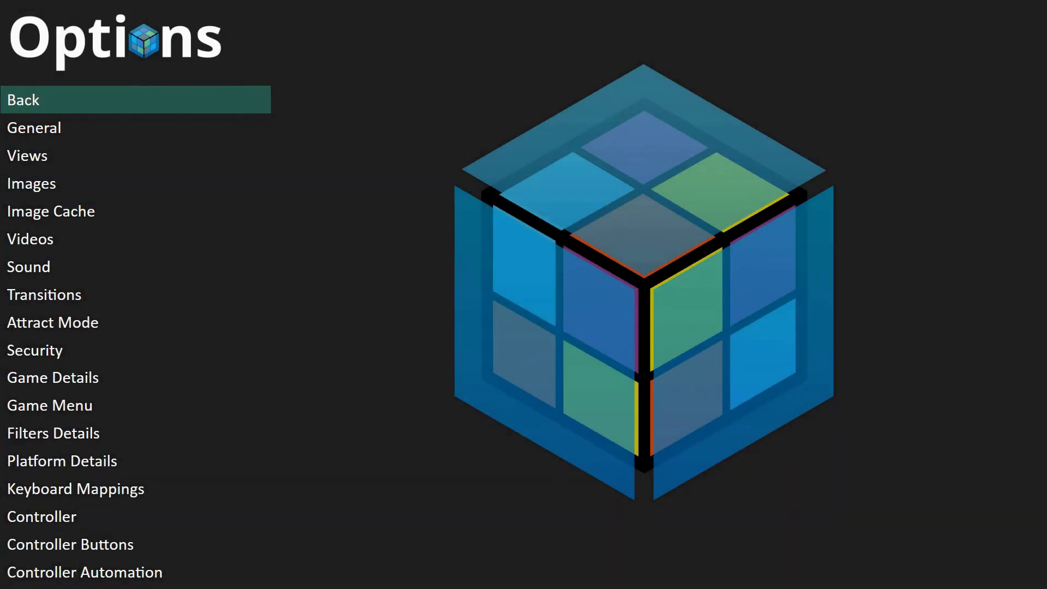
{"action": "key", "text": "Down"}
{"action": "key", "text": "Return"}
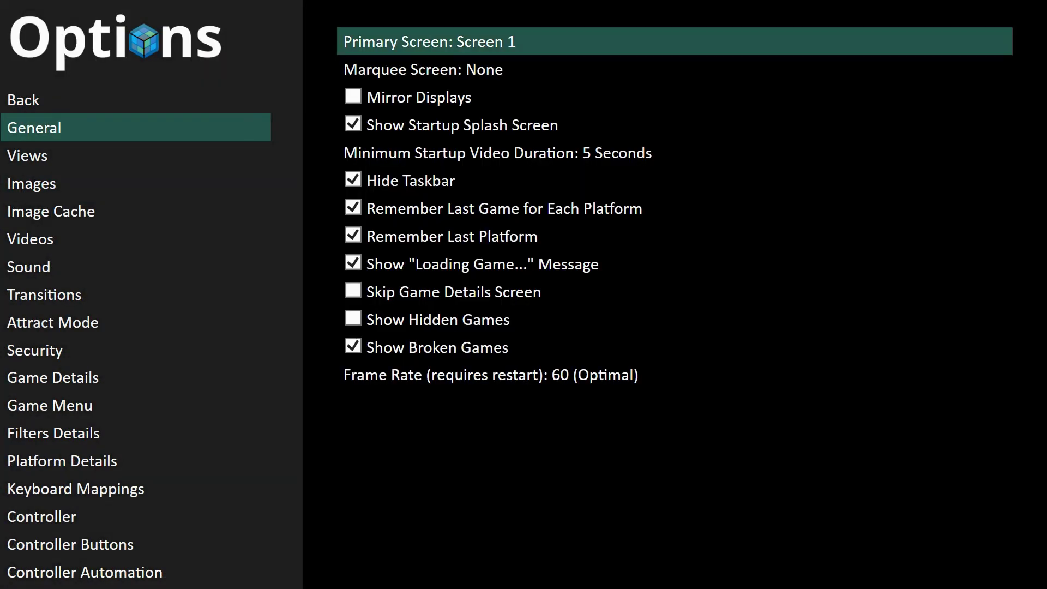
- Set the Minimum Startup Video Duration to 6 seconds and return to the main Big Box menu
{"action": "key", "text": "Down"}
{"action": "key", "text": "Down"}
{"action": "key", "text": "Down"}
{"action": "key", "text": "Down"}
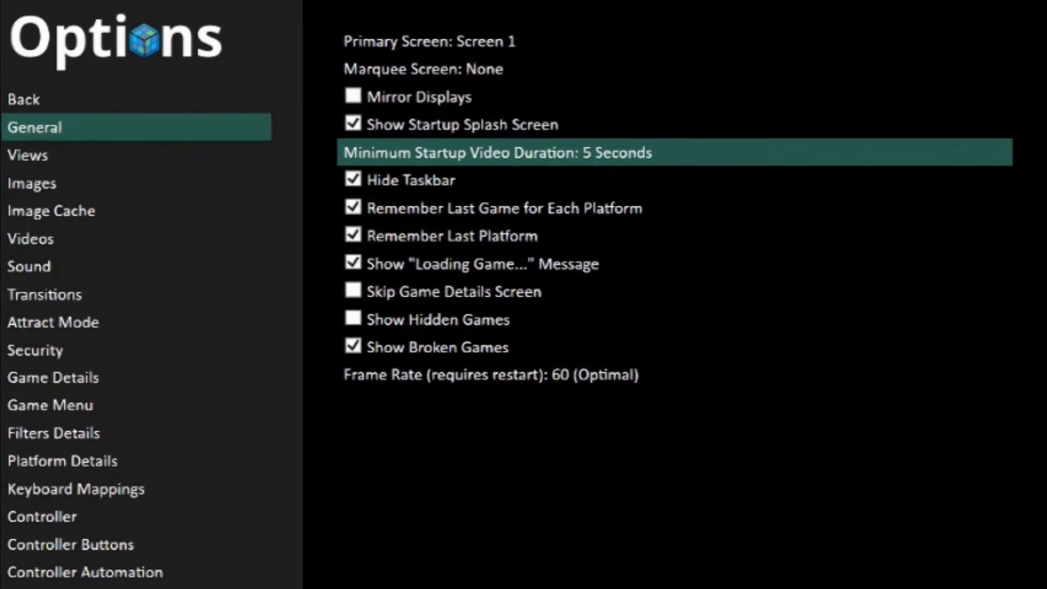
{"action": "key", "text": "Right"}
{"action": "key", "text": "Escape"}
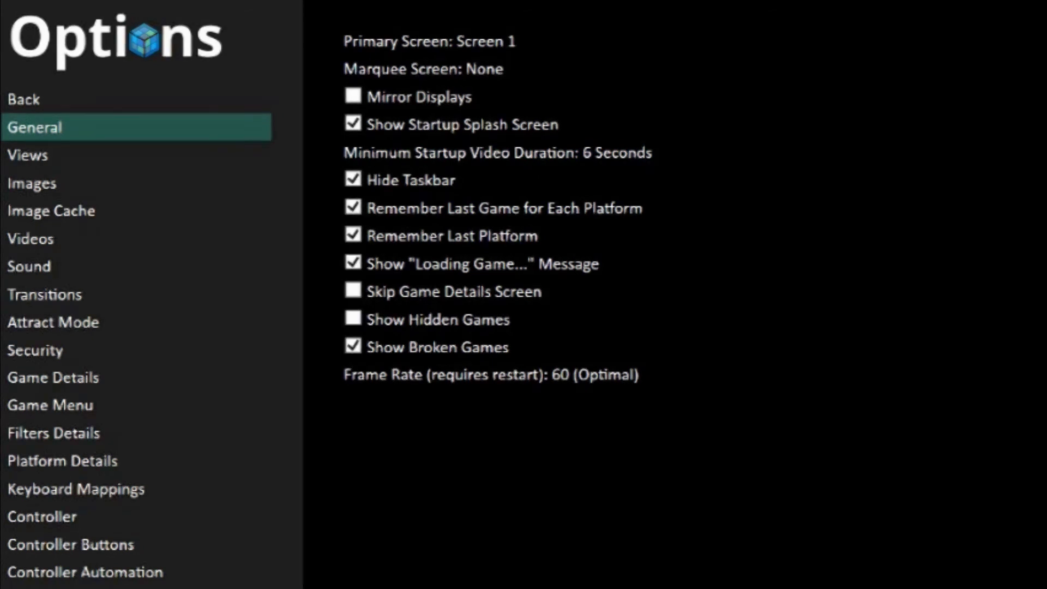
{"action": "key", "text": "Escape"}
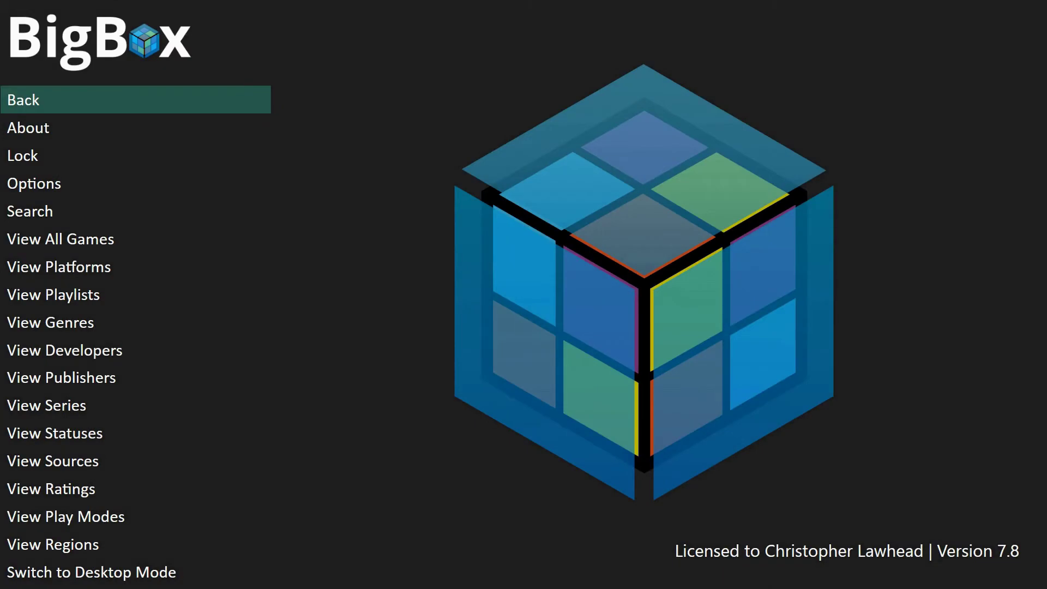